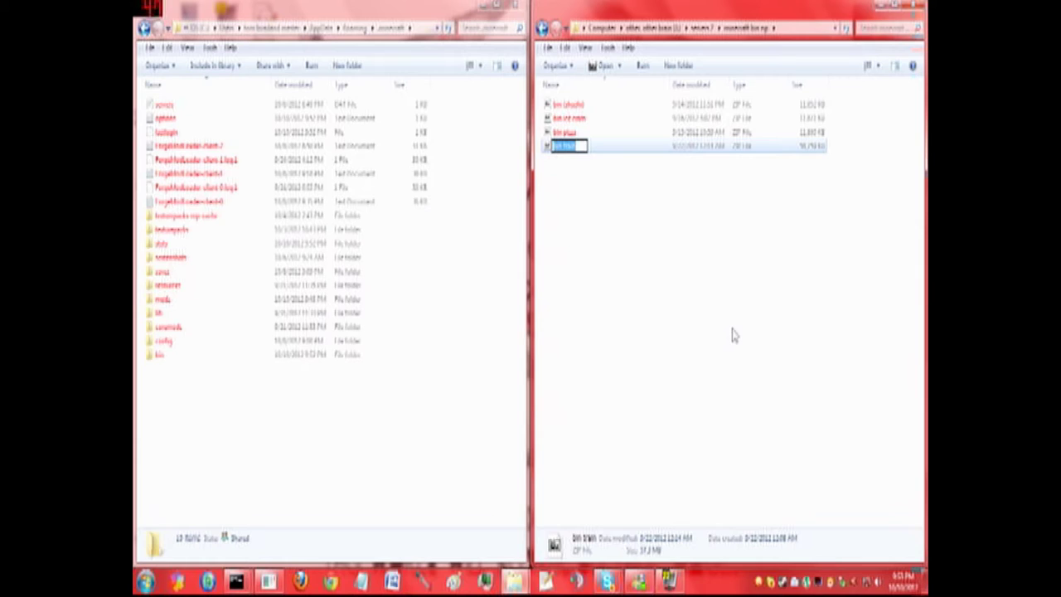
Step: Commit the fourth zip archive's new name and select the bin main archive
left_click(730, 302)
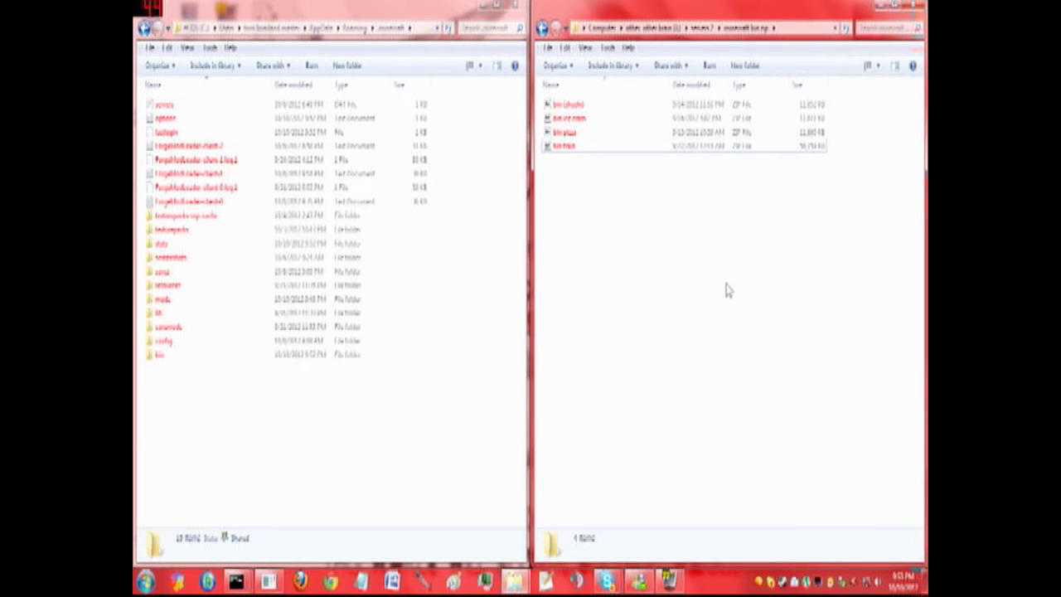
left_click(600, 147)
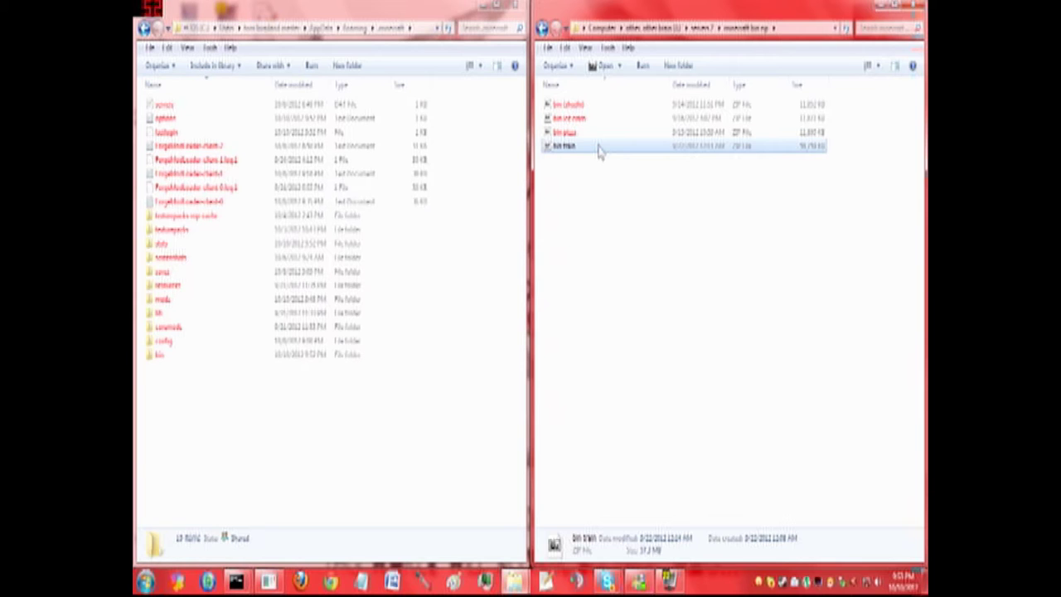
Step: Drag all six folders from the bin main archive in 7-Zip into the .minecraft folder
left_click_drag(388, 123, 743, 133)
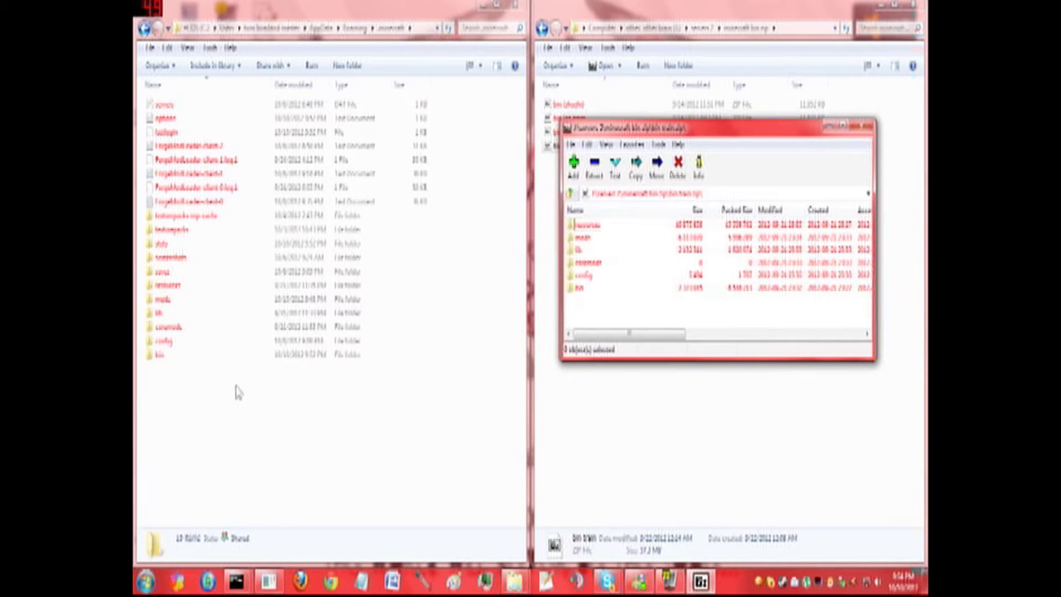
left_click_drag(586, 312, 336, 423)
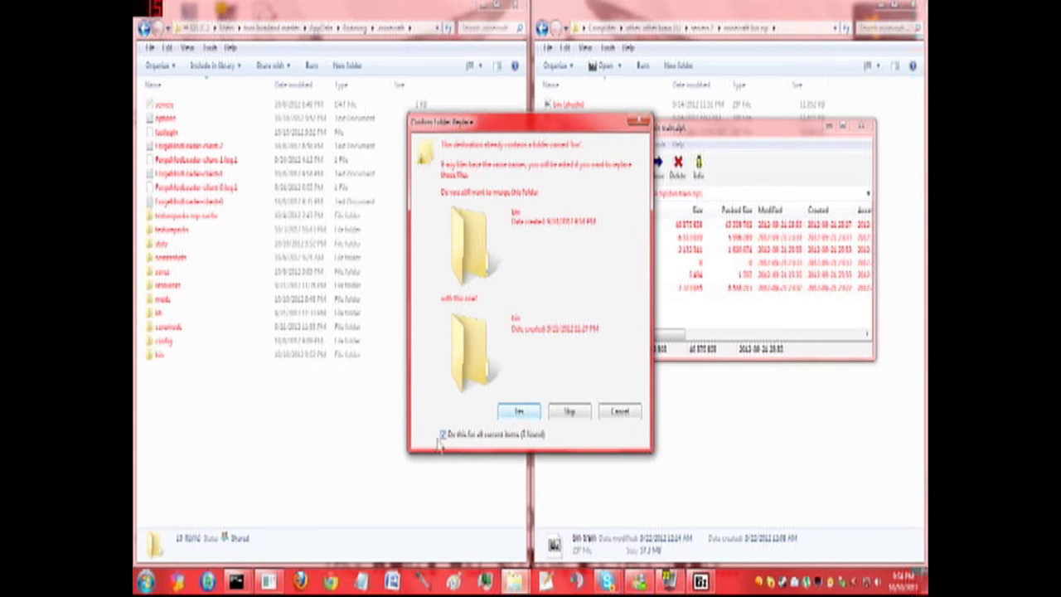
Step: Confirm the folder replace for all items so the six folders merge into .minecraft
left_click(520, 412)
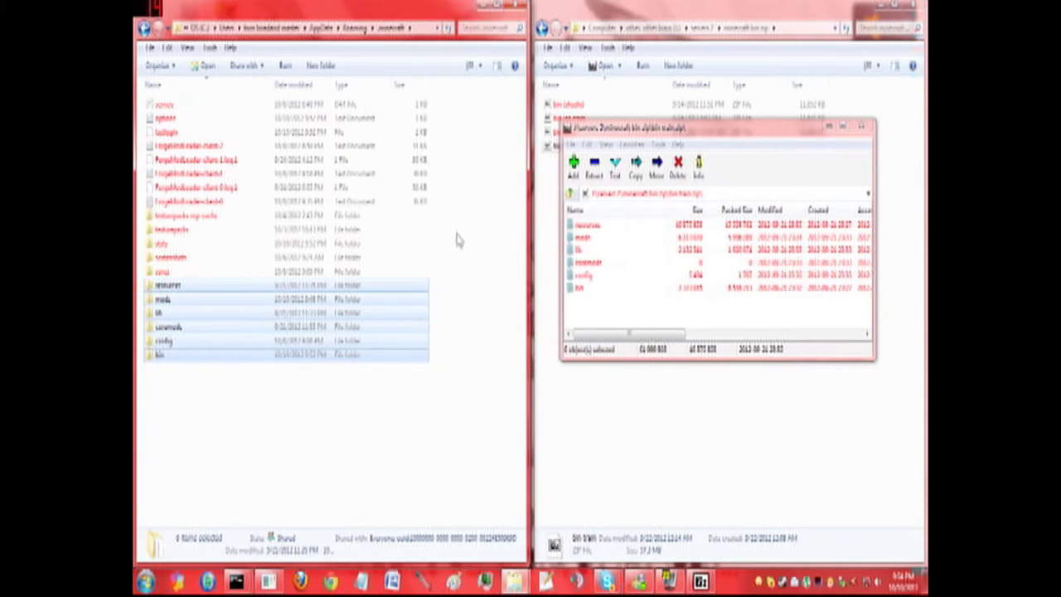
left_click(867, 127)
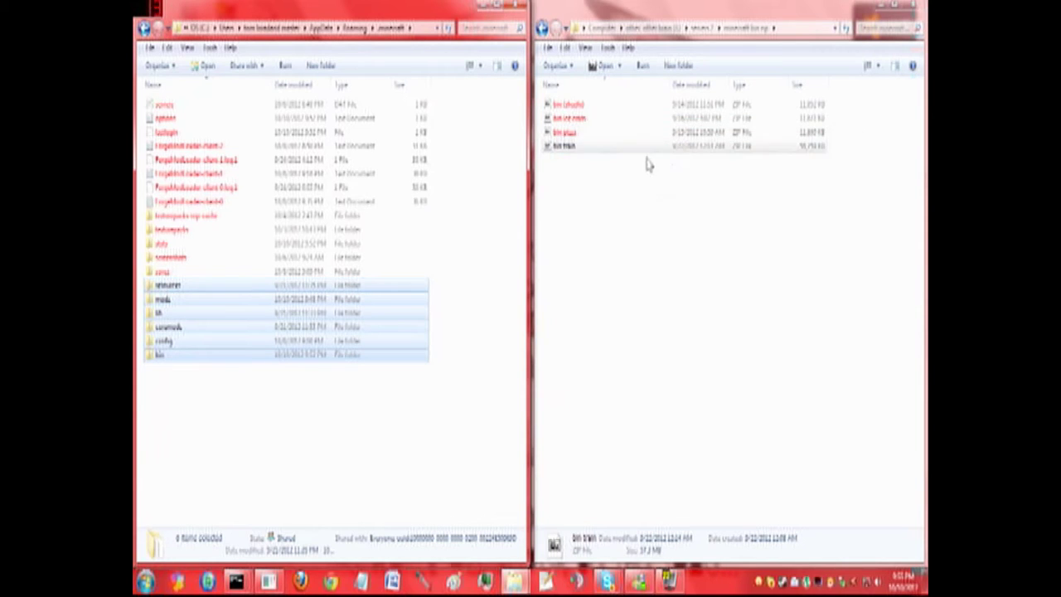
left_click(583, 134)
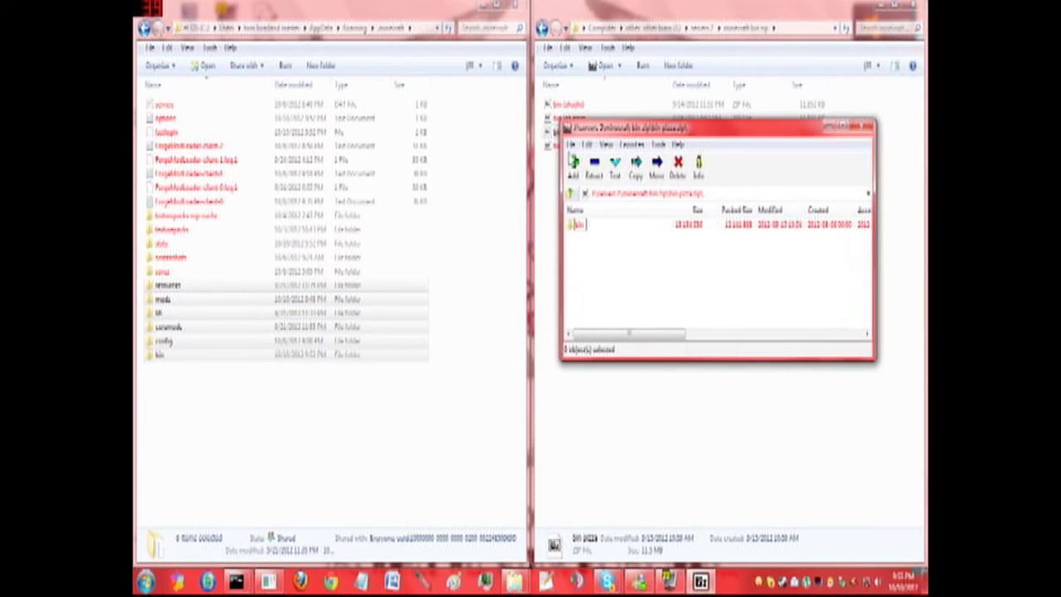
left_click(860, 127)
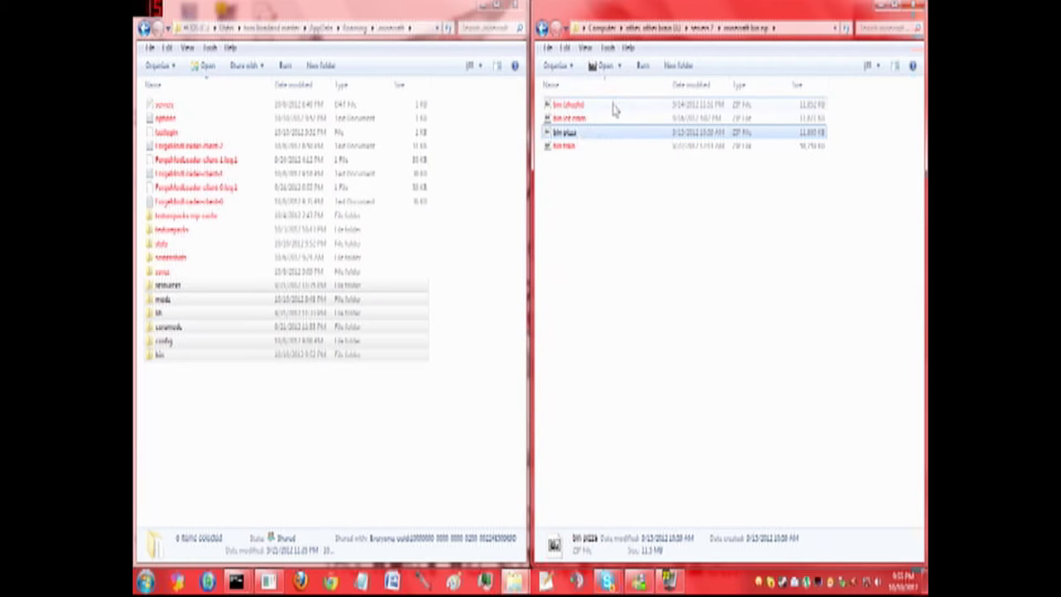
left_click(630, 207)
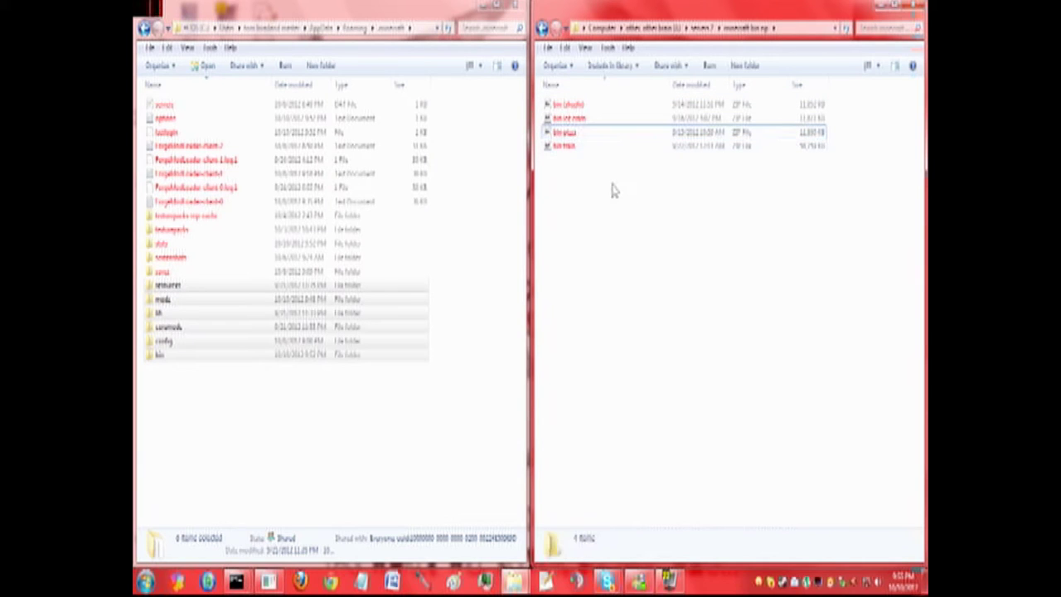
Step: Close both Explorer windows, launch Minecraft from the desktop shortcut and log in through the maximised launcher
left_click(880, 7)
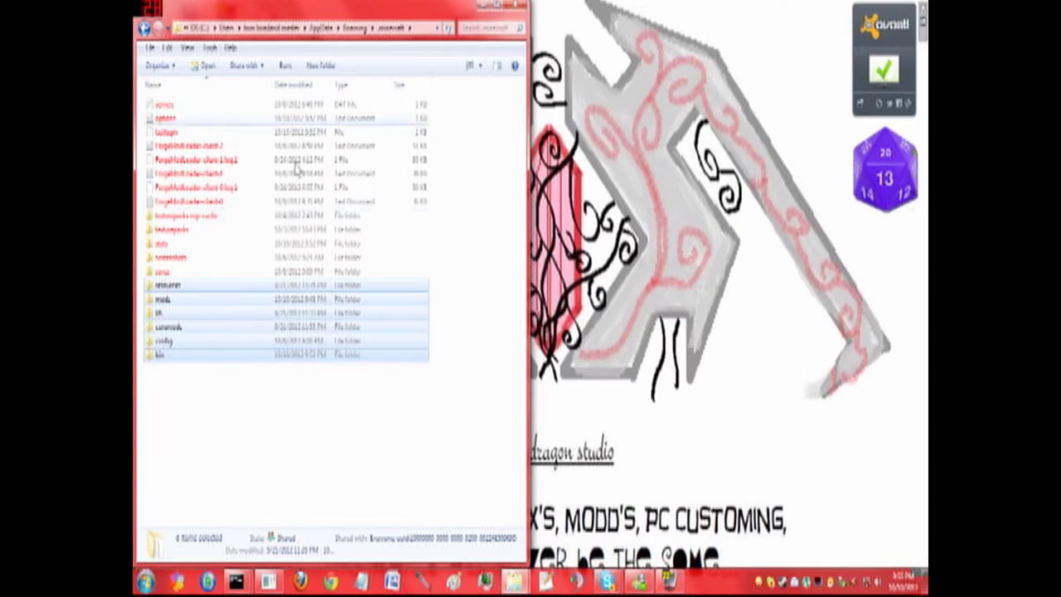
left_click(480, 10)
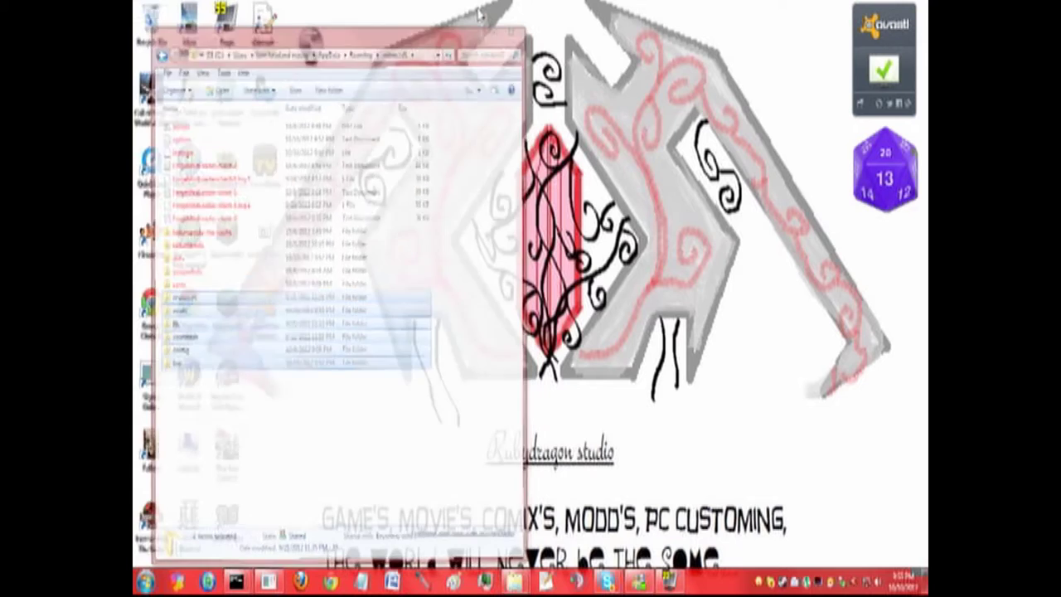
double_click(239, 232)
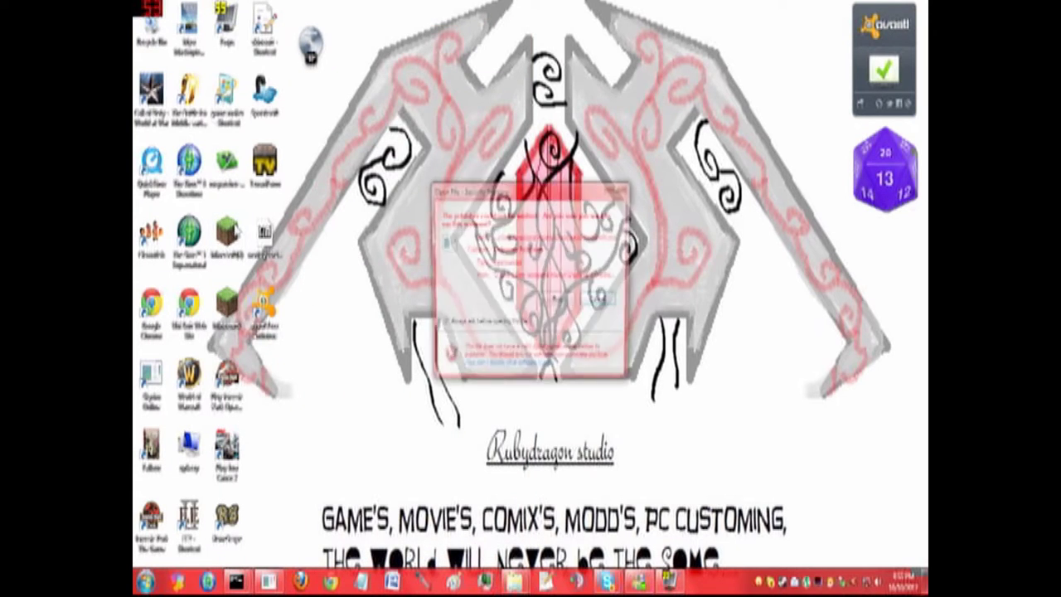
left_click(557, 300)
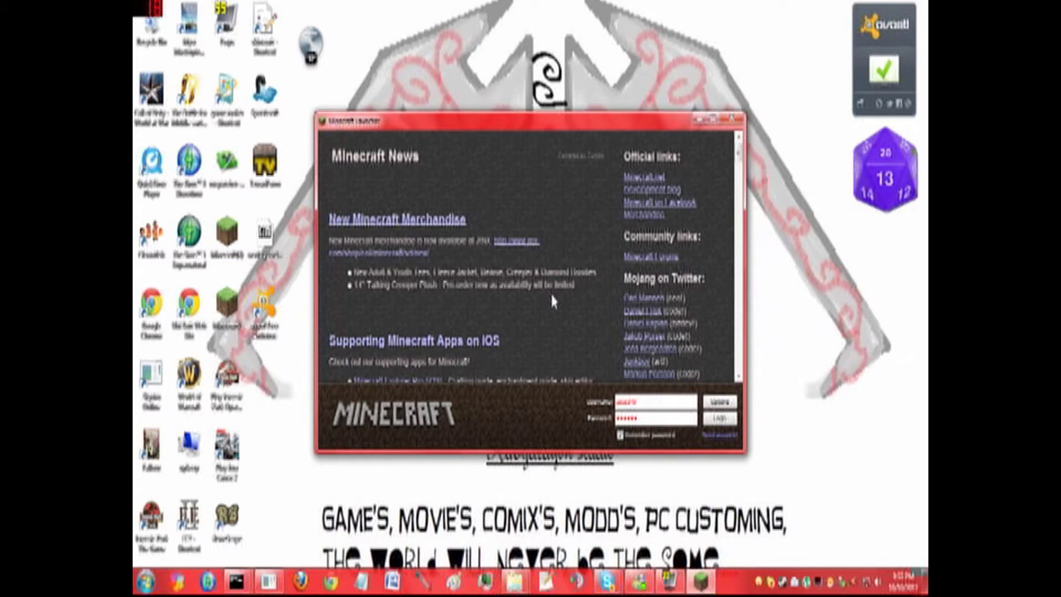
left_click(715, 121)
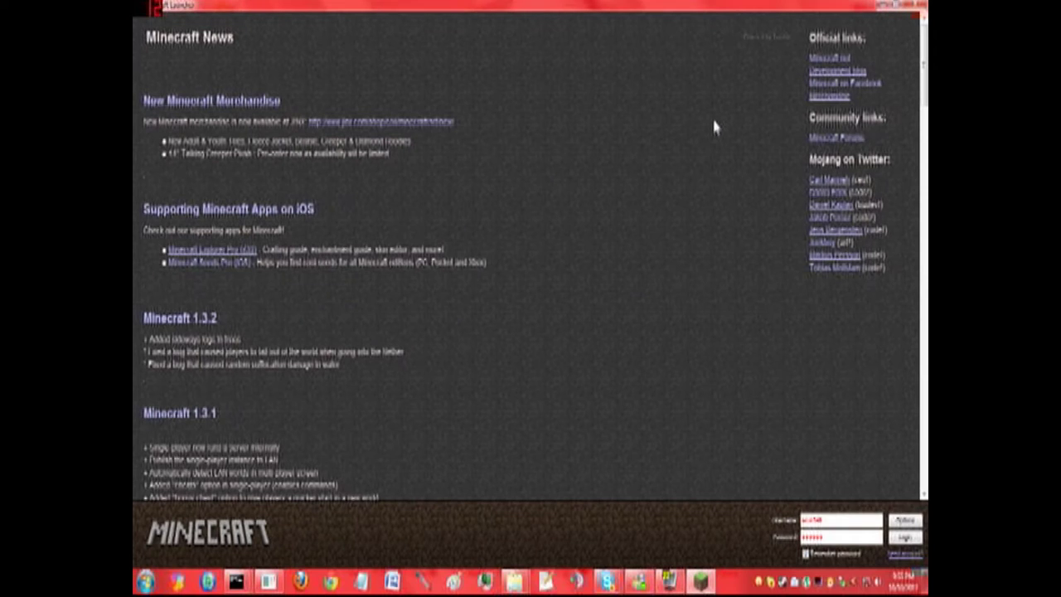
left_click(907, 540)
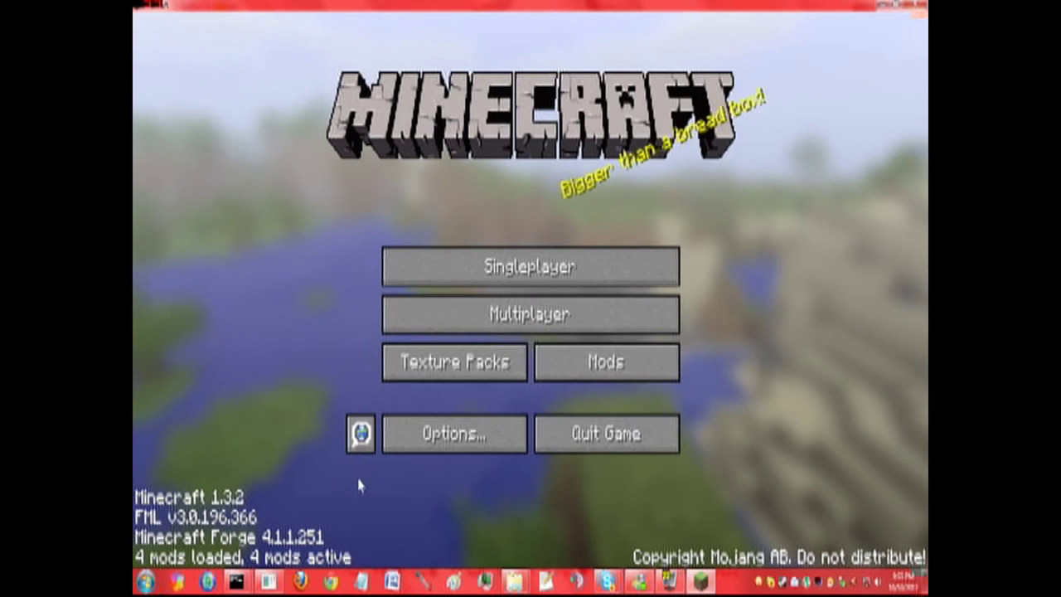
Step: Check Train Mod is listed under Mods, then delete both existing singleplayer worlds
left_click(571, 367)
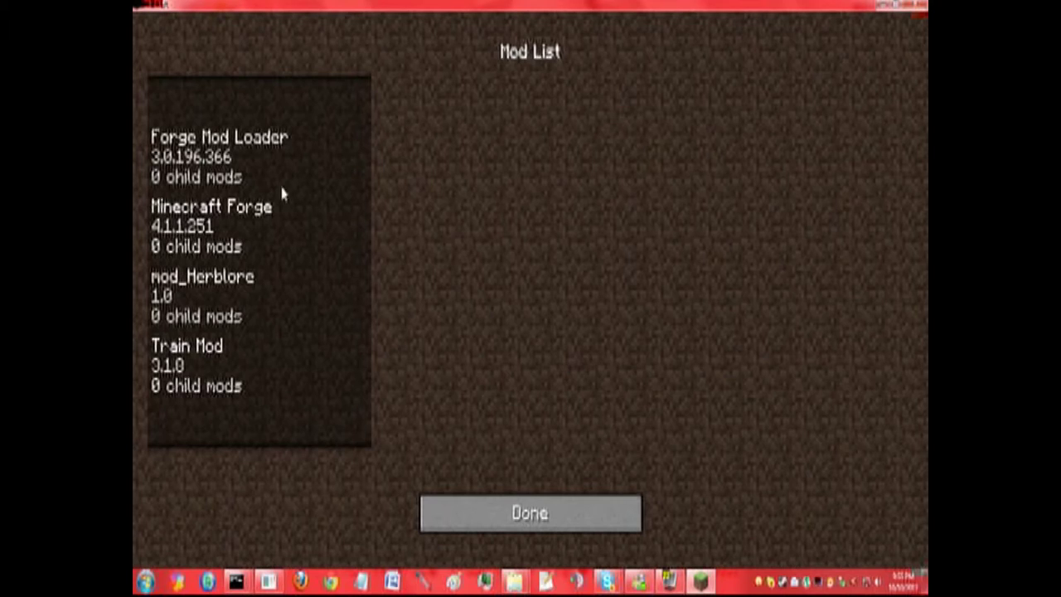
left_click(547, 511)
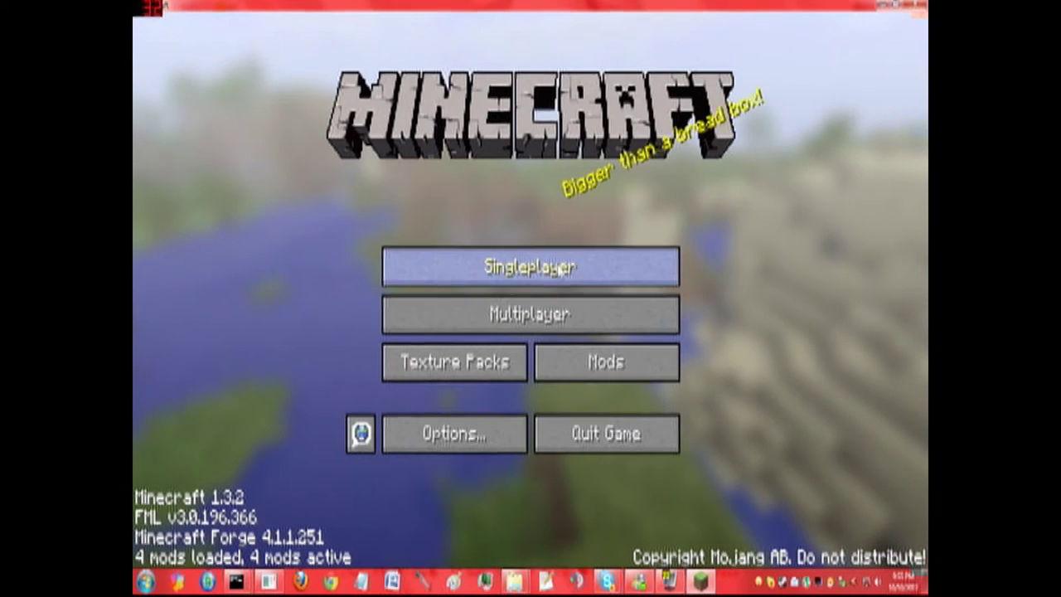
left_click(564, 267)
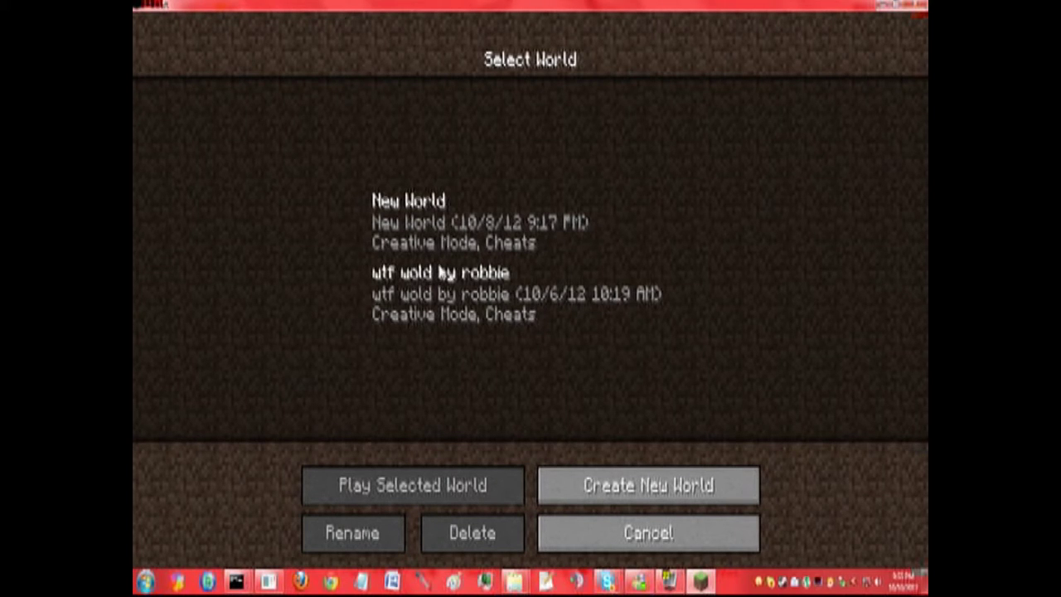
left_click(422, 315)
left_click(461, 532)
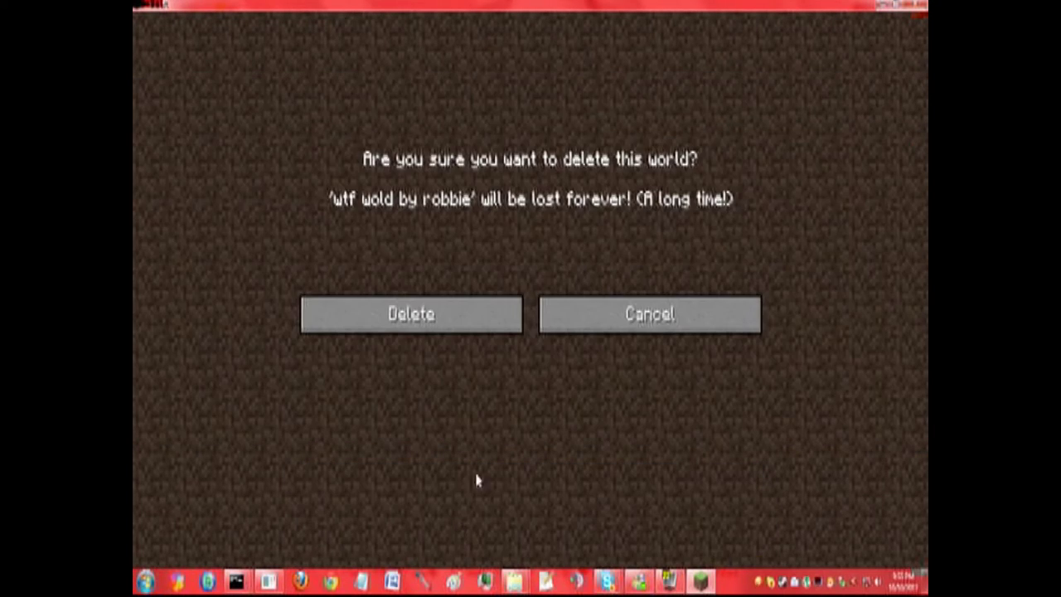
left_click(453, 332)
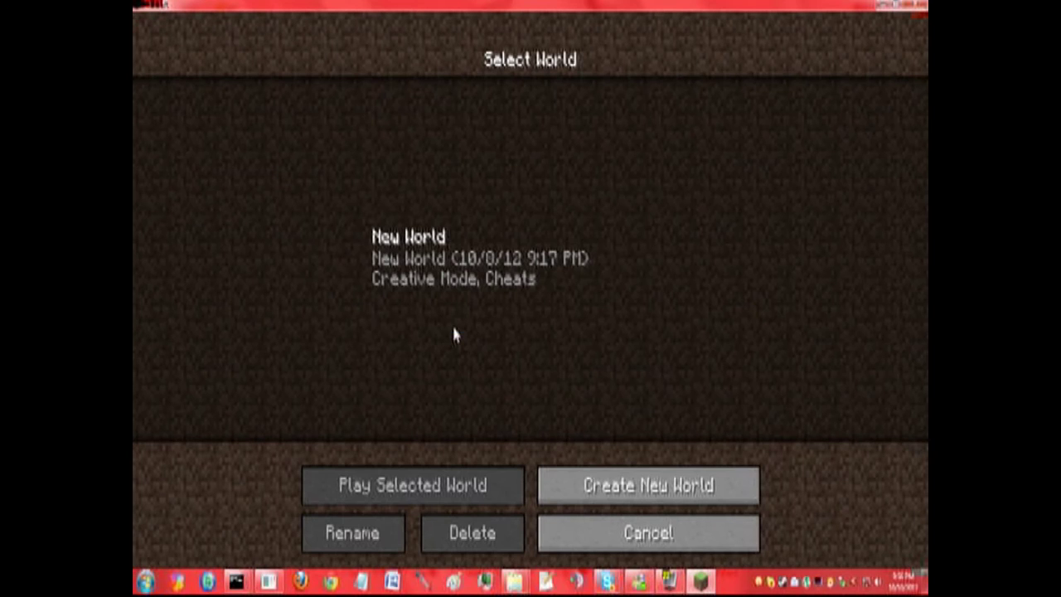
left_click(437, 260)
left_click(481, 530)
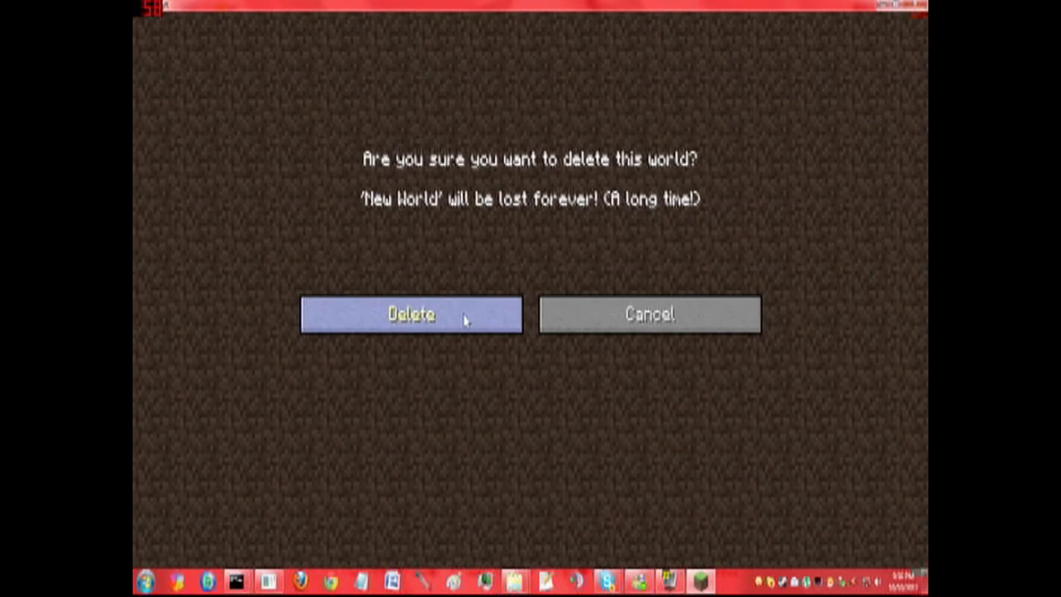
left_click(464, 316)
Step: Create a new world called New World in Creative game mode
left_click(572, 484)
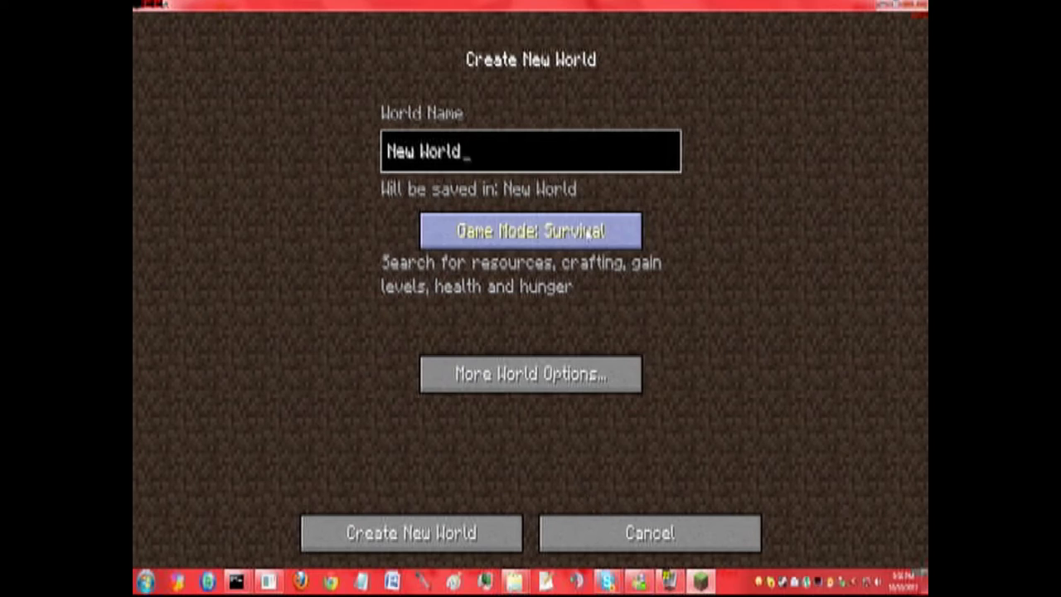
left_click(531, 230)
left_click(531, 231)
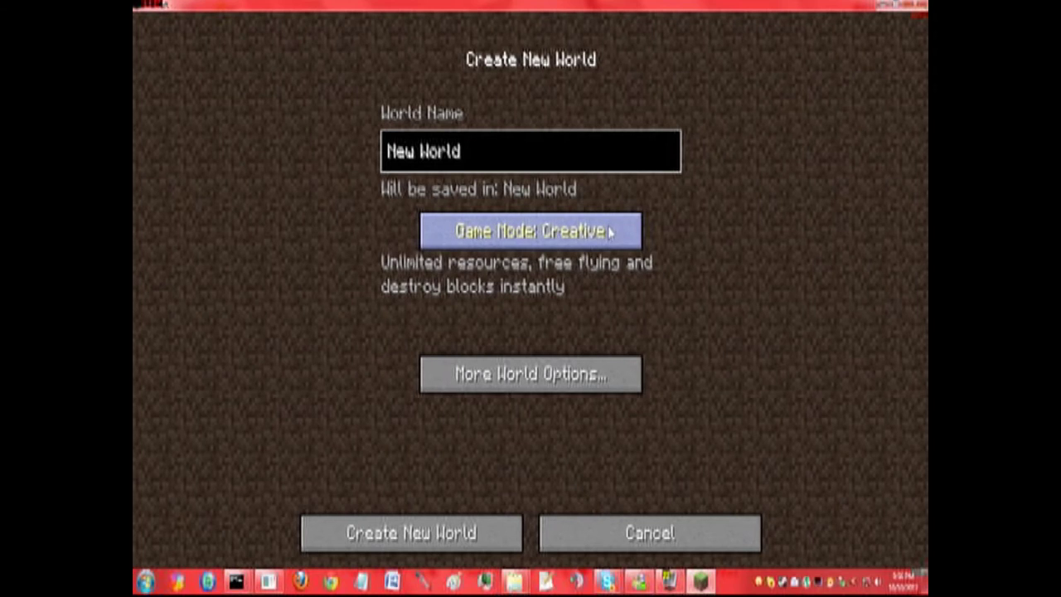
left_click(443, 539)
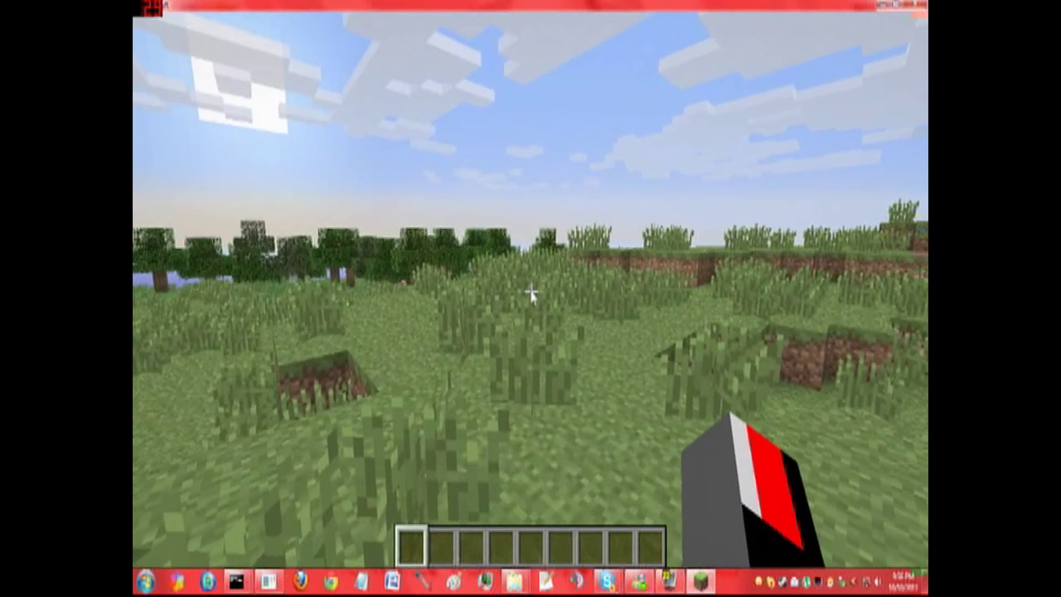
Step: From the creative Transportation items, put DM01 (DB) in hotbar slot 3 and BR01's Tender (DB) in slot 4
key("e")
left_click(535, 132)
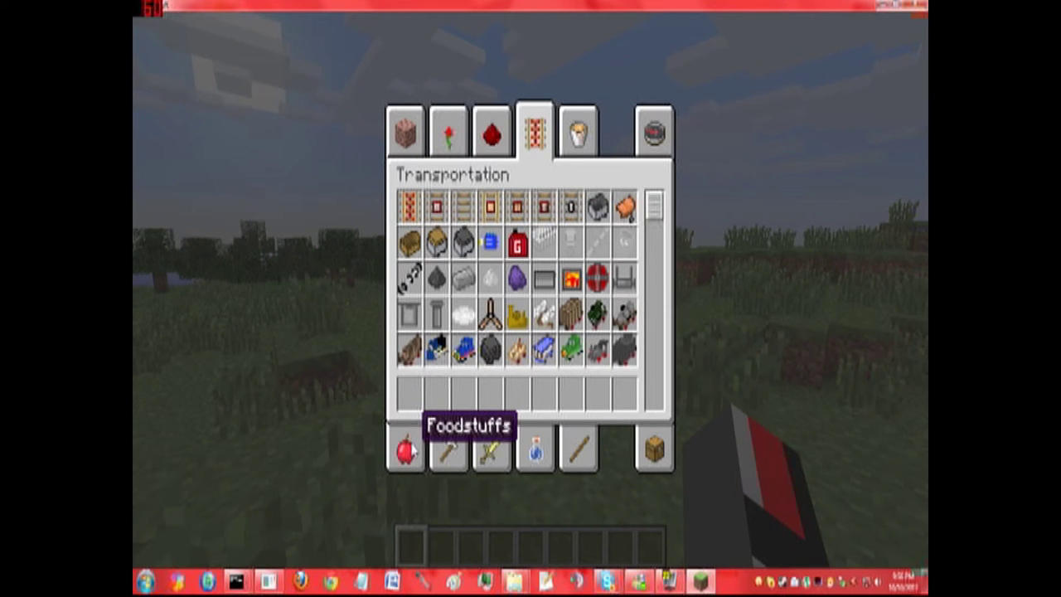
scroll(580, 274, "down", 6)
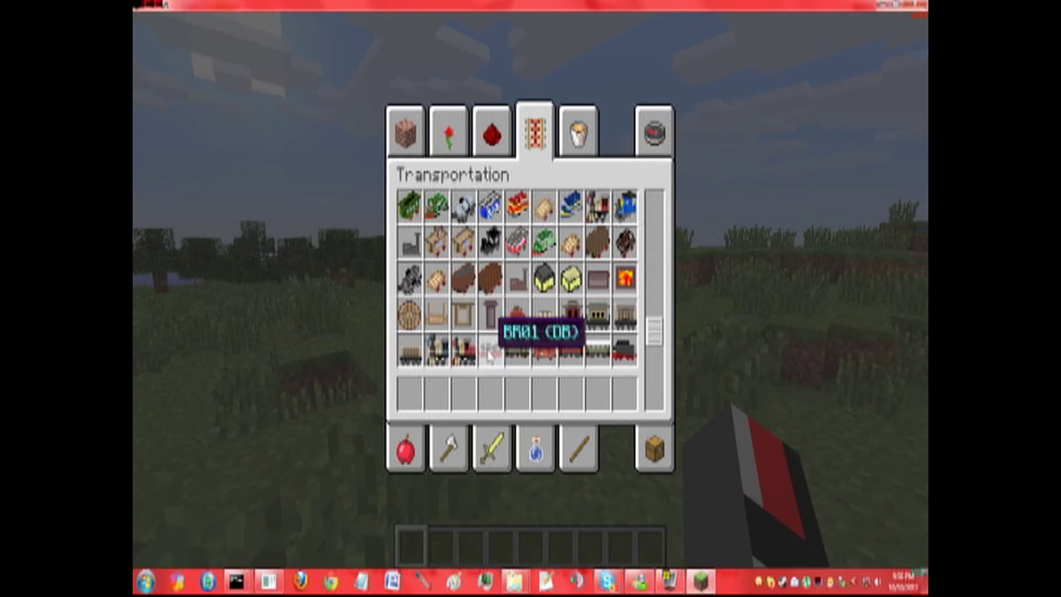
scroll(539, 282, "down", 3)
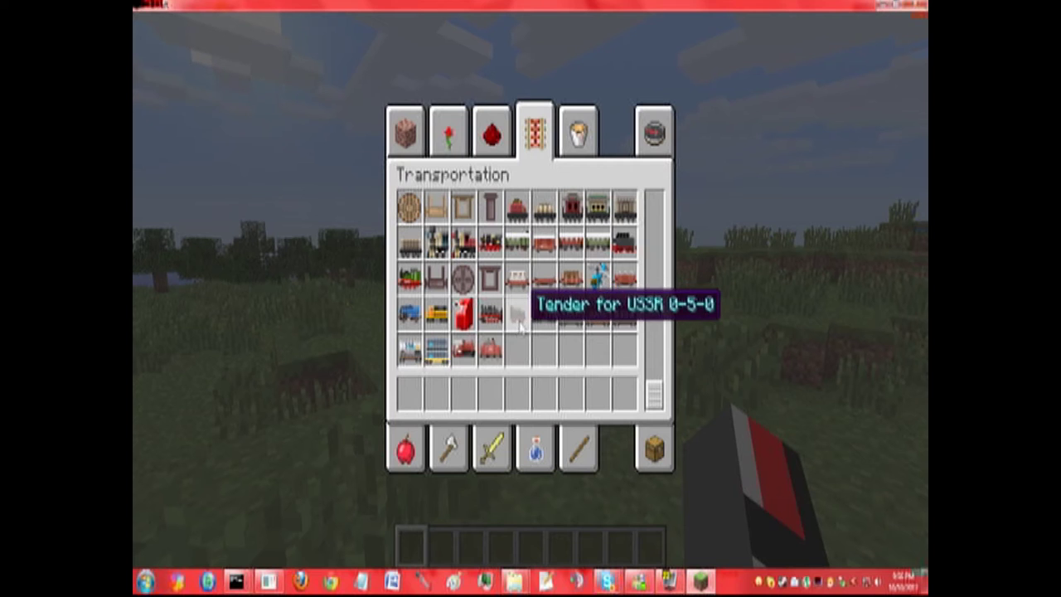
scroll(531, 319, "up", 1)
left_click(492, 284)
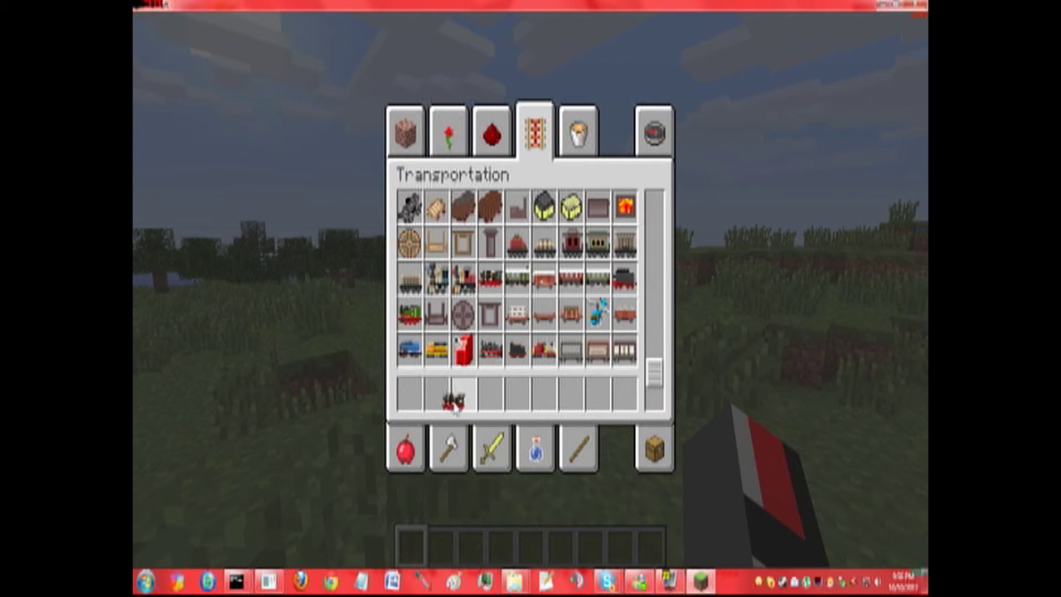
left_click(453, 401)
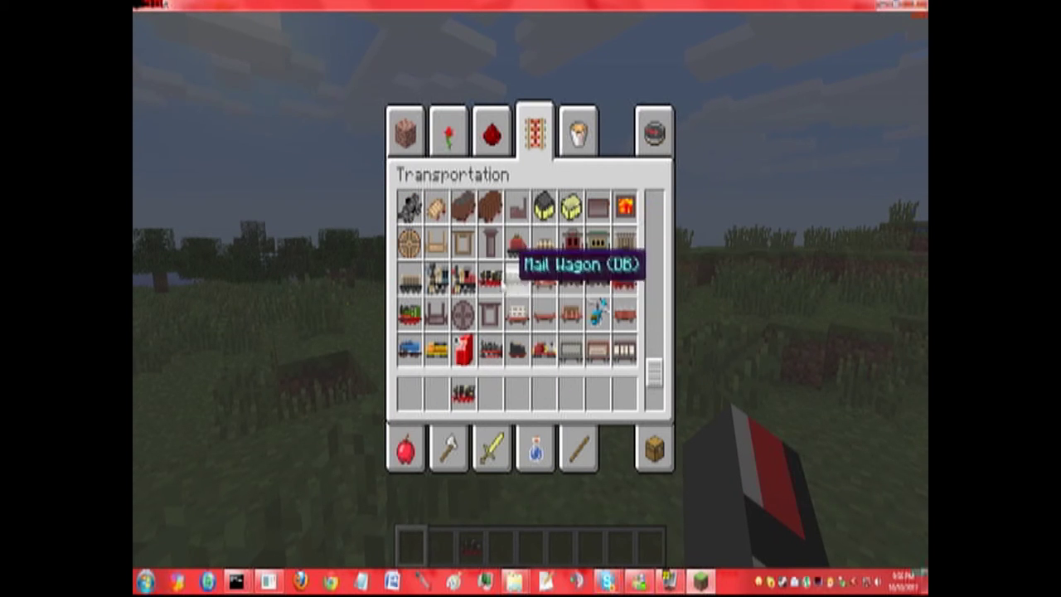
left_click(624, 281)
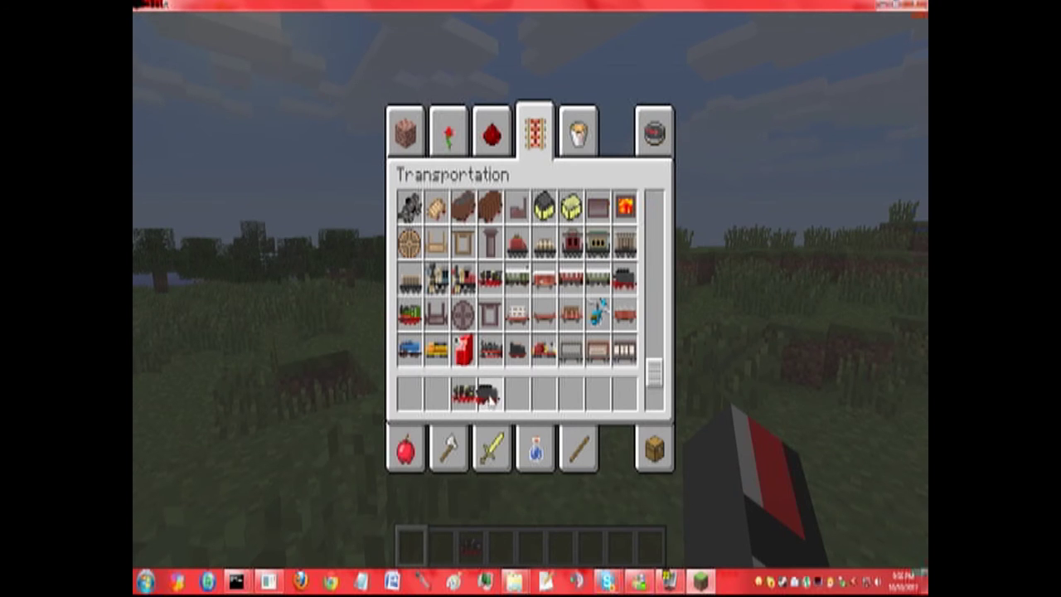
left_click(489, 397)
scroll(551, 217, "up", 5)
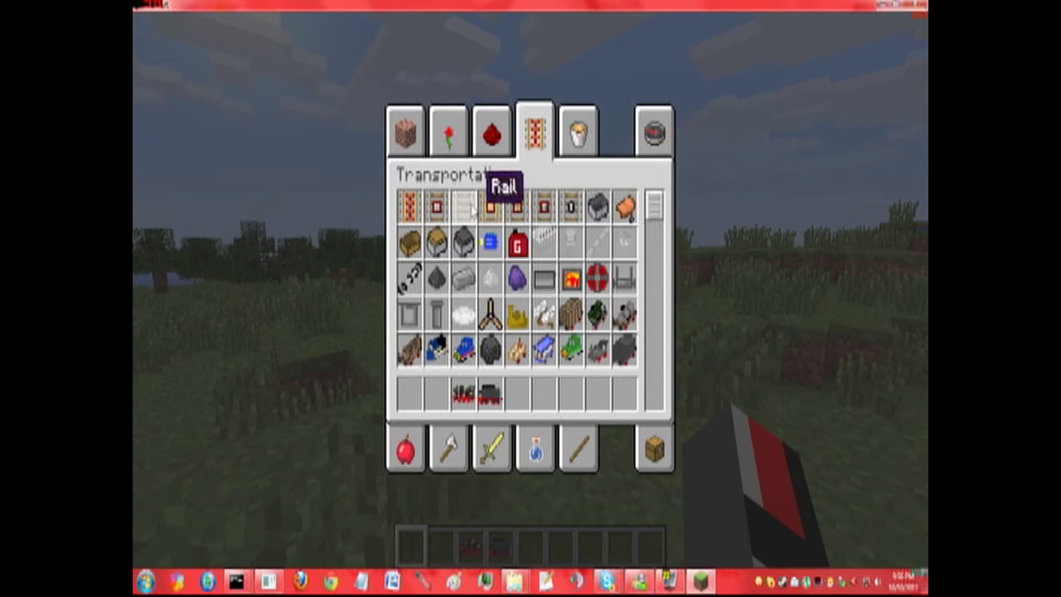
Step: Lay two pieces of rail track on the grass ahead
key("e")
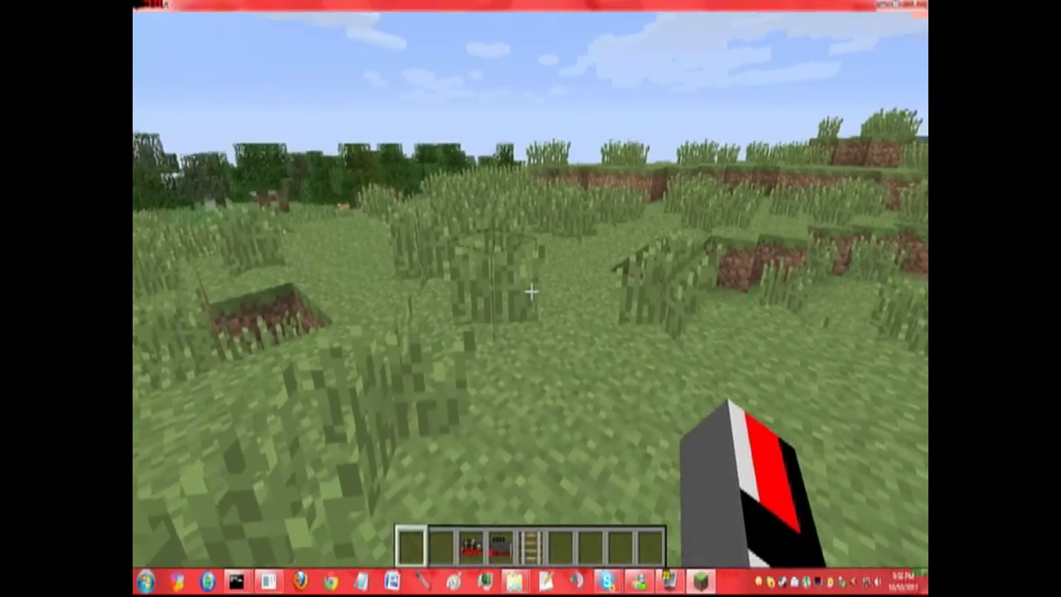
key("5")
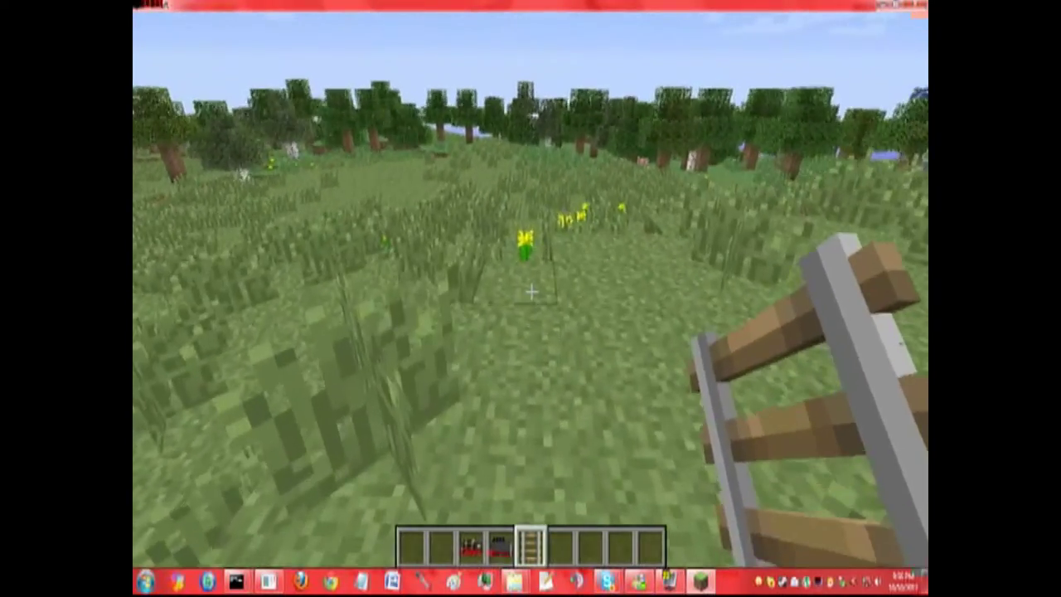
right_click(530, 292)
key("s")
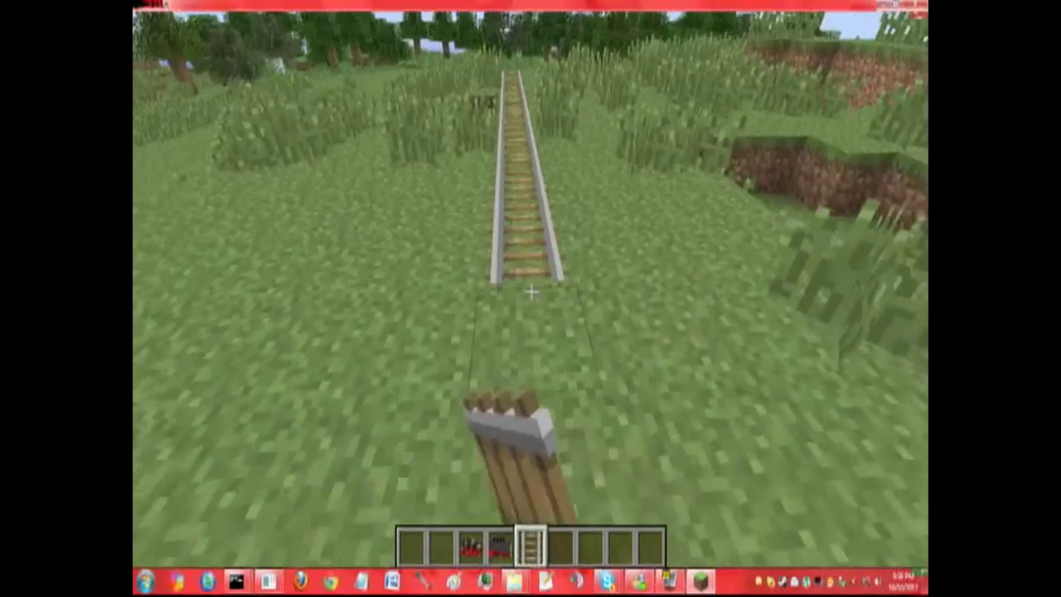
right_click(531, 292)
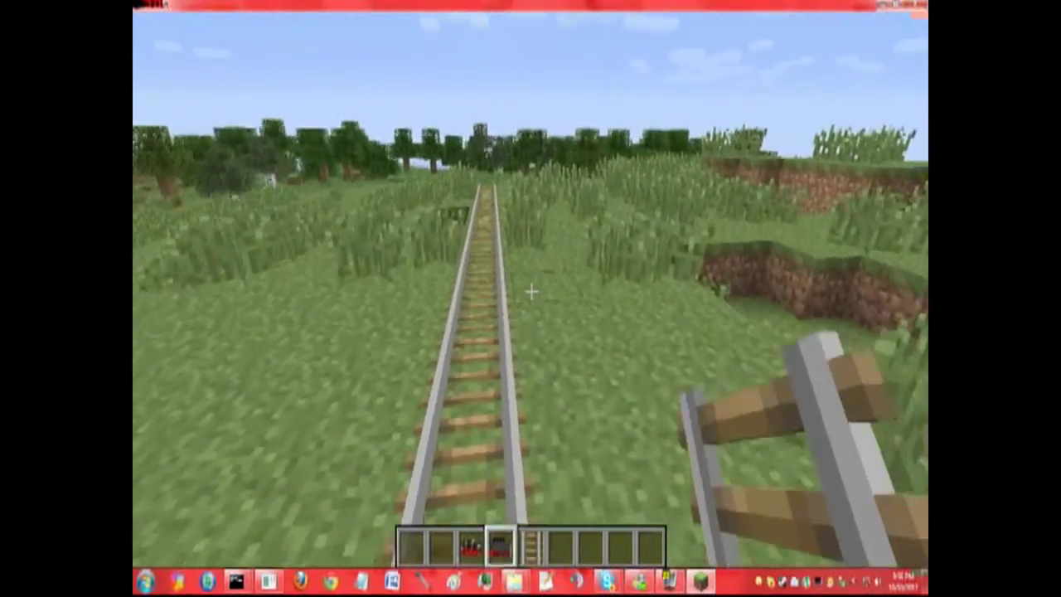
Step: Place the locomotive and its tender on the rails, briefly board, then step off
key("3")
right_click(531, 292)
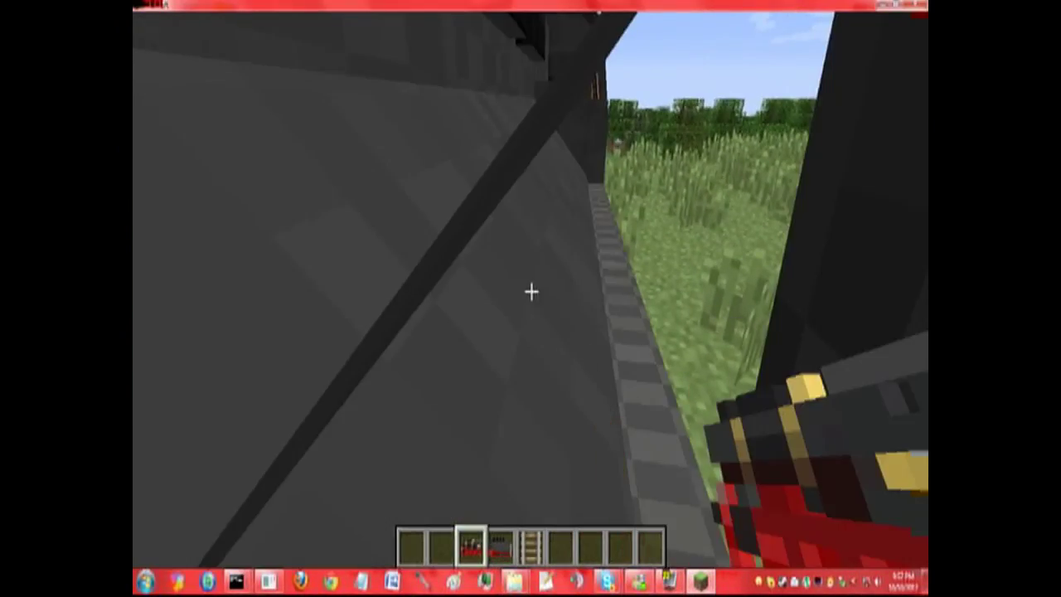
key("4")
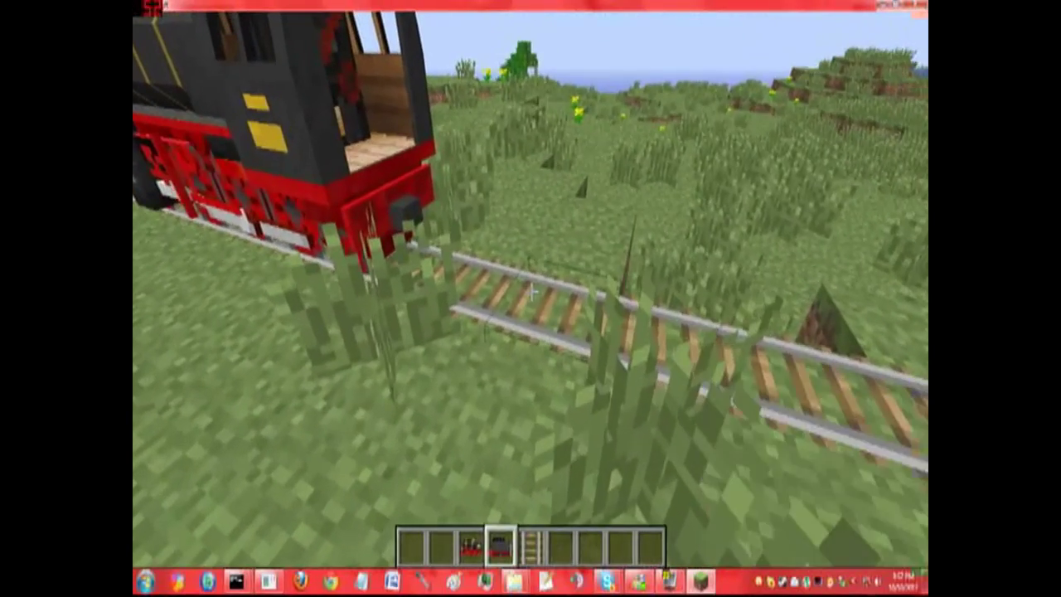
right_click(531, 291)
right_click(531, 292)
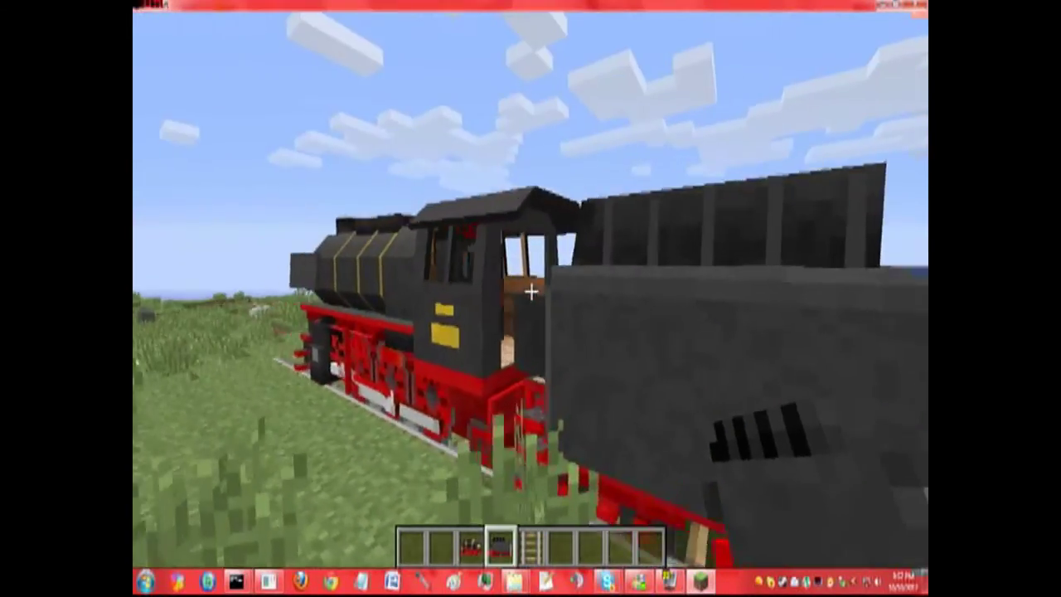
key("shift")
key("6")
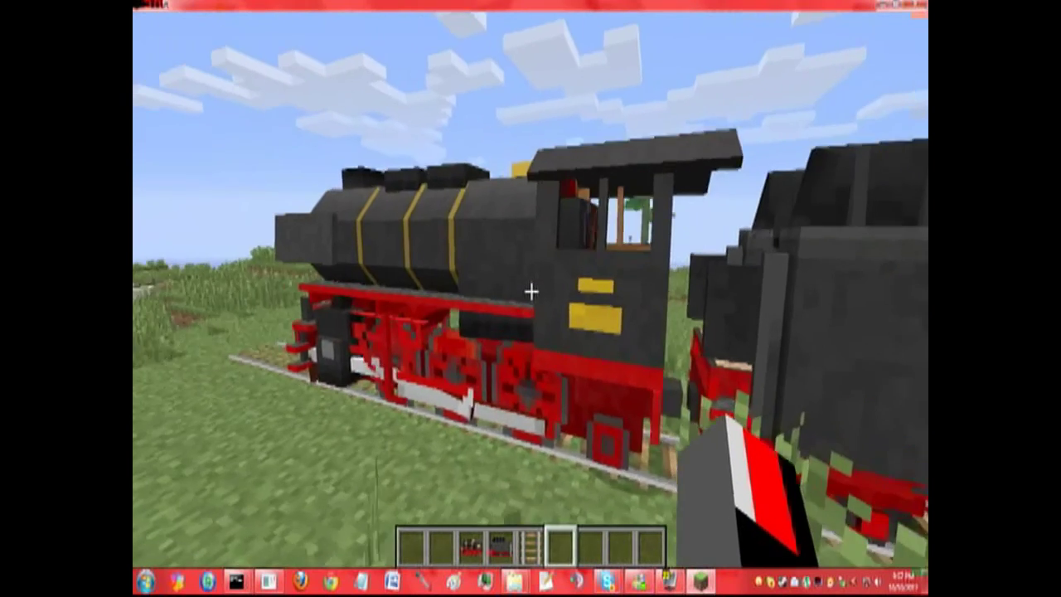
key("e")
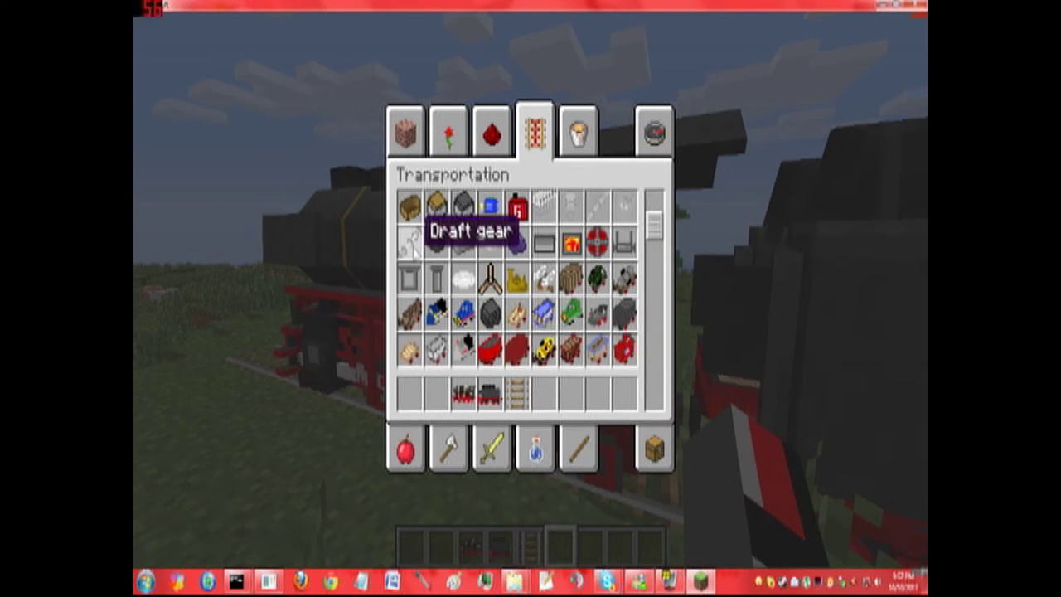
Step: Put the coupler chain in hotbar slot 2 and use it along the track to couple the tender
left_click(444, 388)
key("e")
key("2")
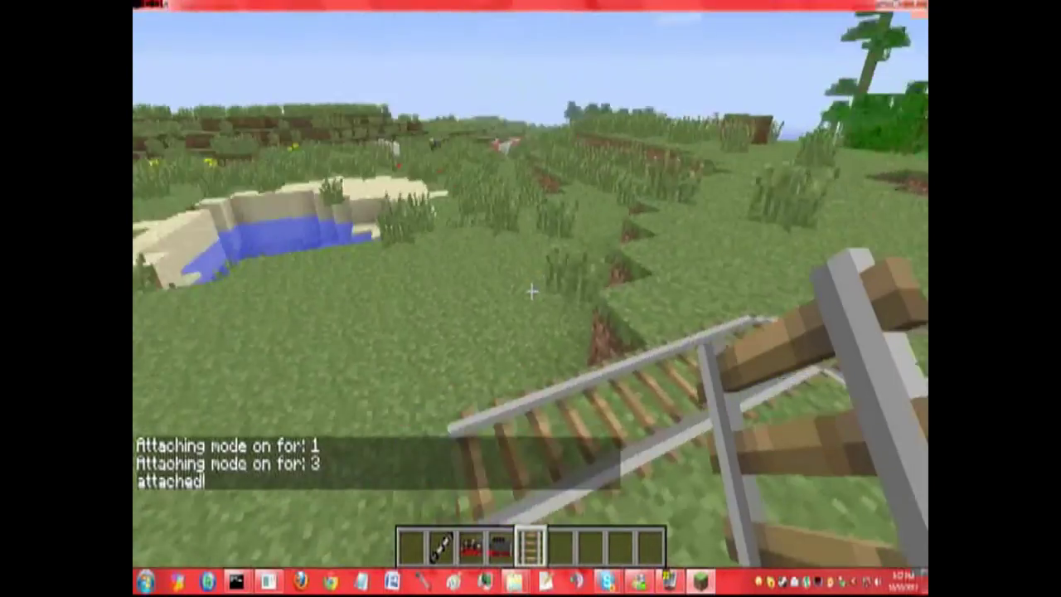
right_click(530, 290)
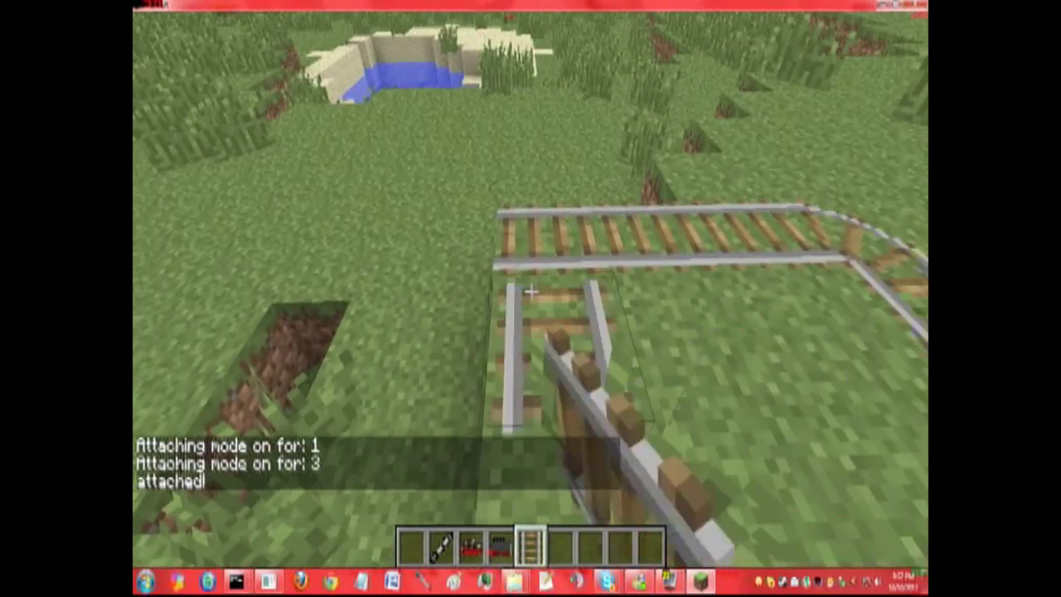
key("w")
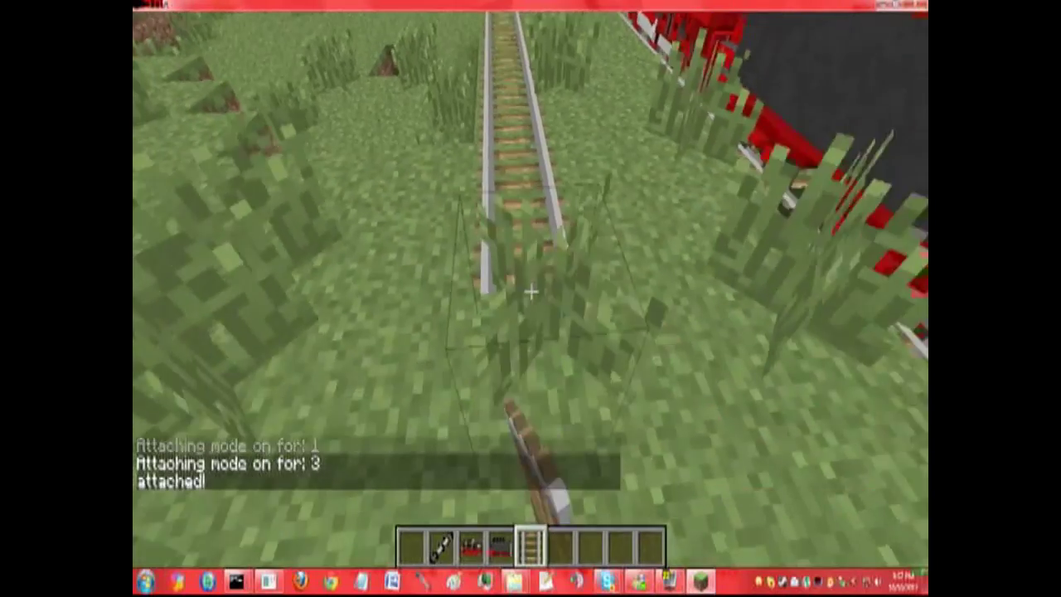
right_click(531, 290)
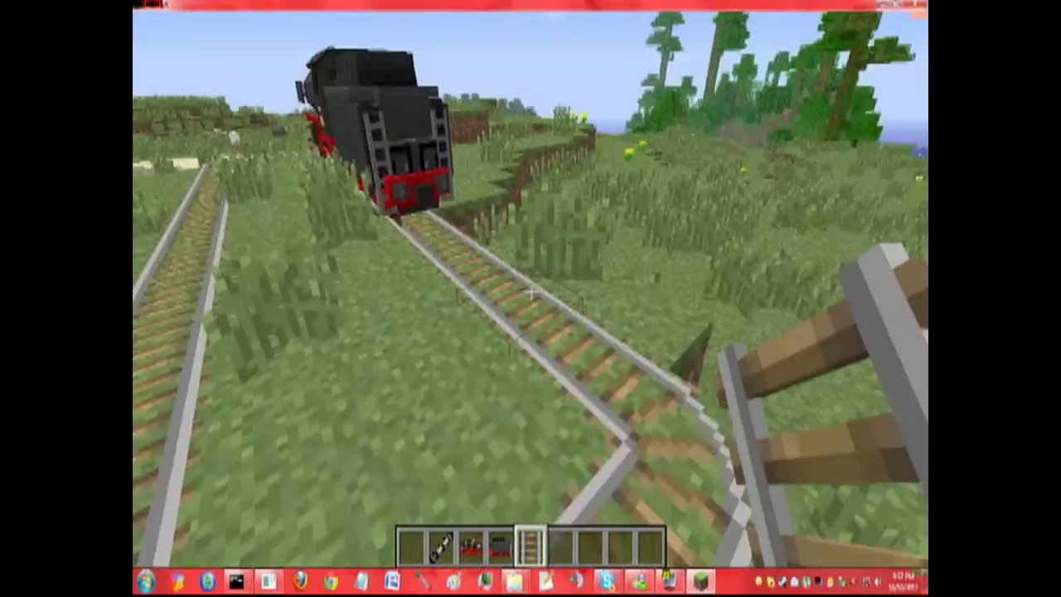
scroll(530, 290, "down", 1)
key("w")
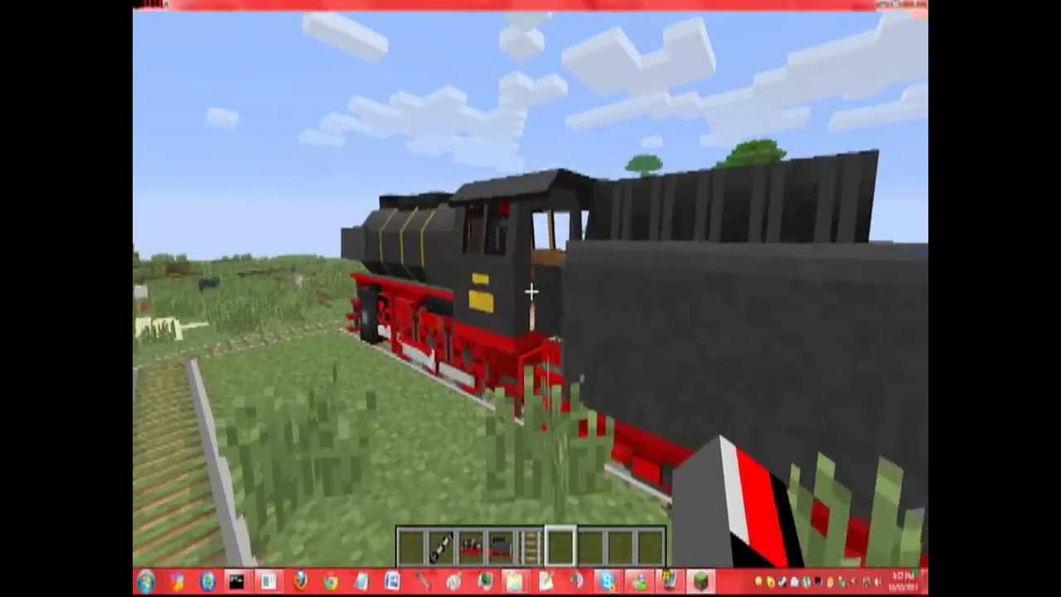
Step: Board the locomotive's cab and load coal into its firebox, bringing fuel to 1200
right_click(530, 290)
key("e")
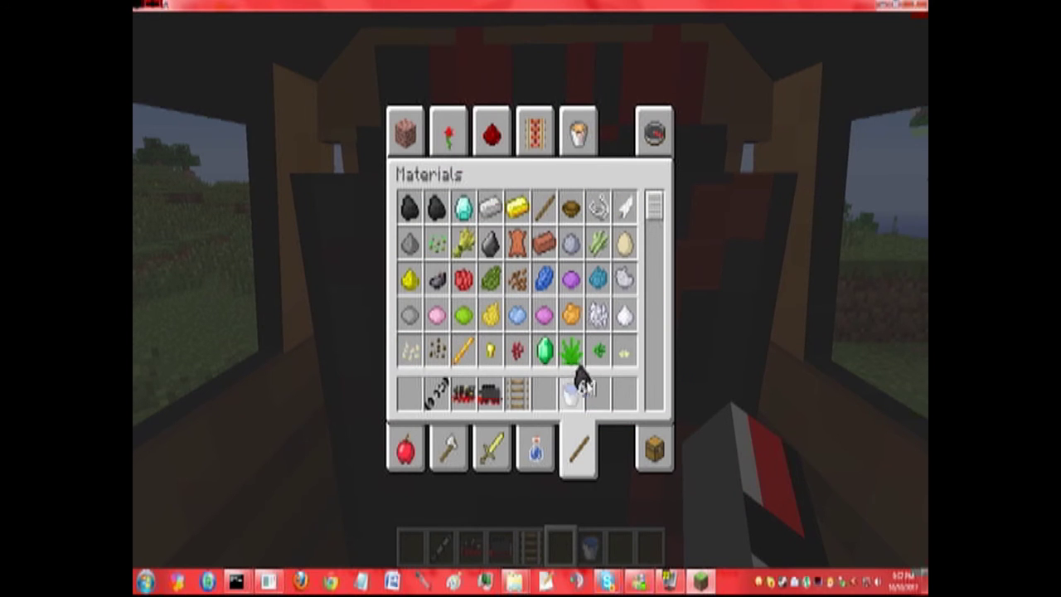
left_click(623, 394)
key("e")
key("r")
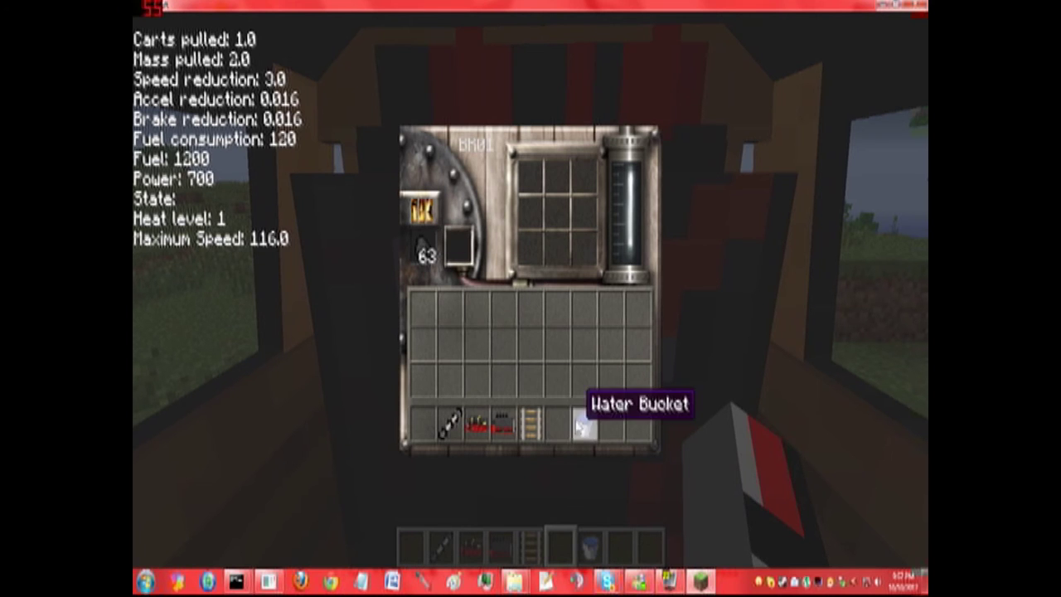
Step: In third-person view, drive the train forward, braking and accelerating until it reaches 68 Km/h
key("e")
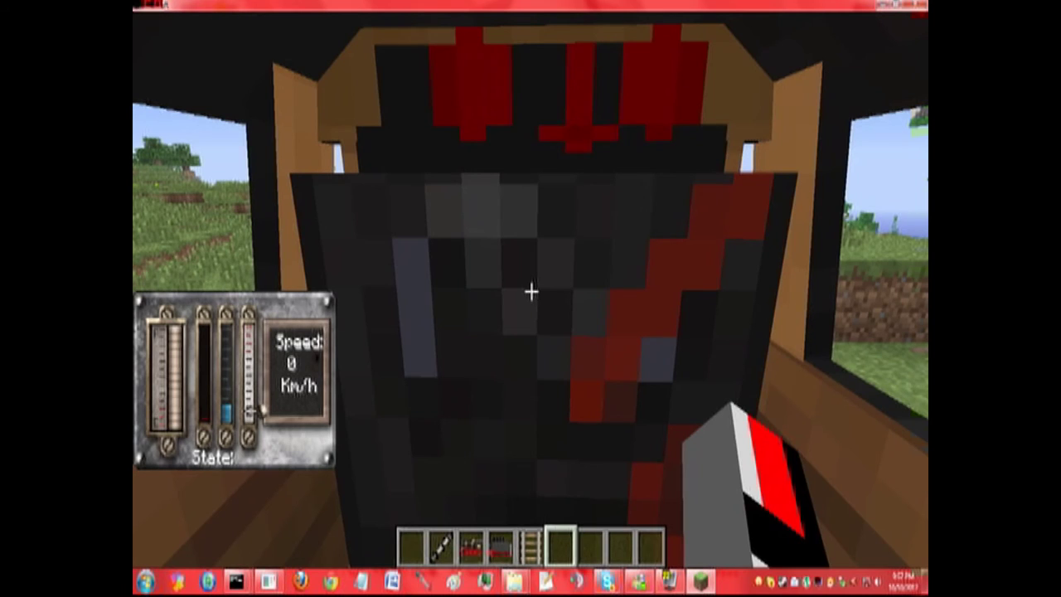
key("F5")
key("w")
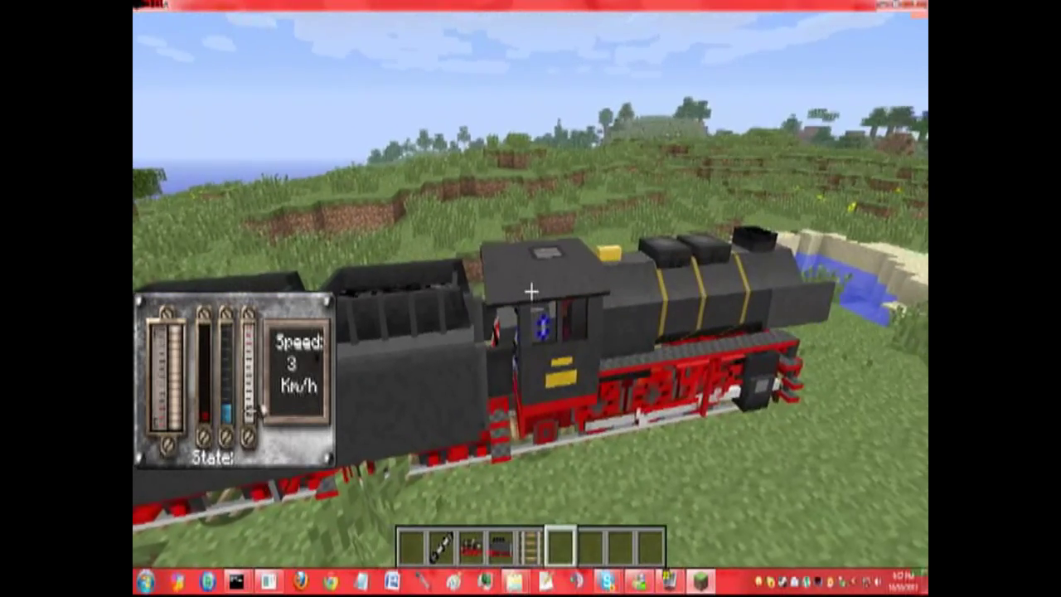
key("w")
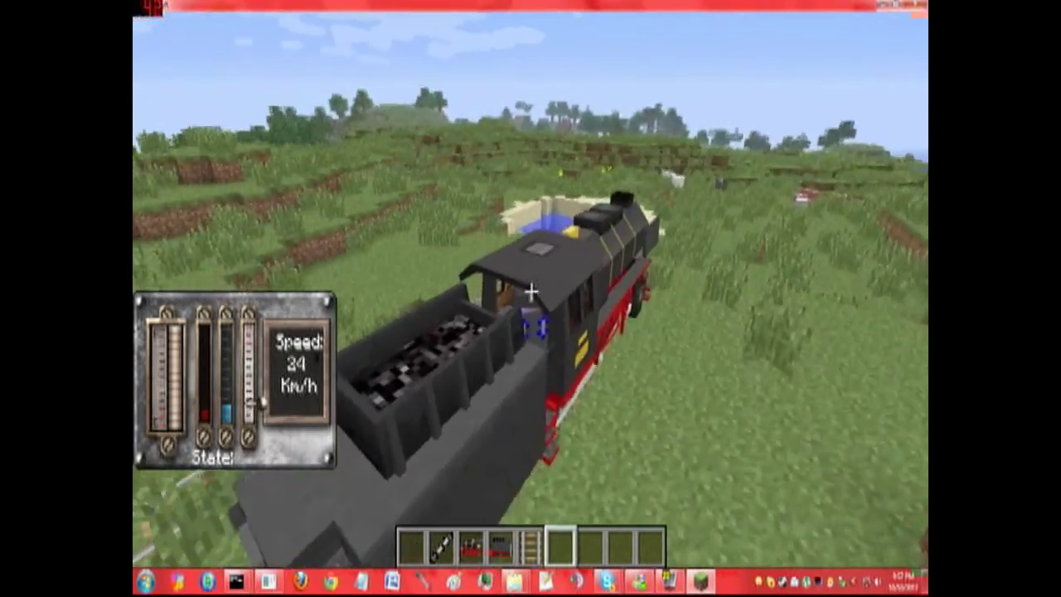
key("s")
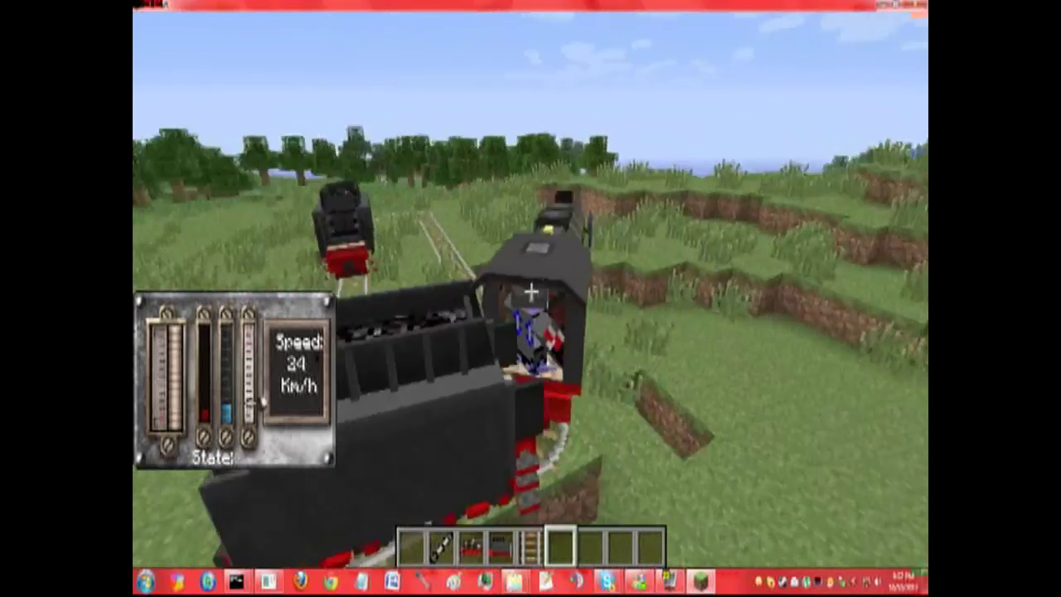
key("s")
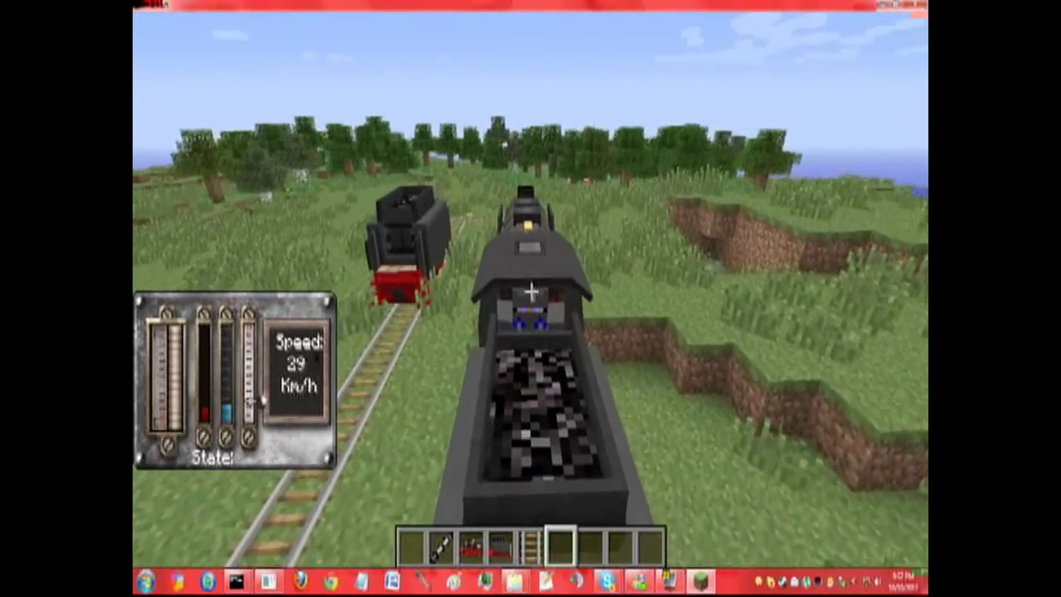
key("w")
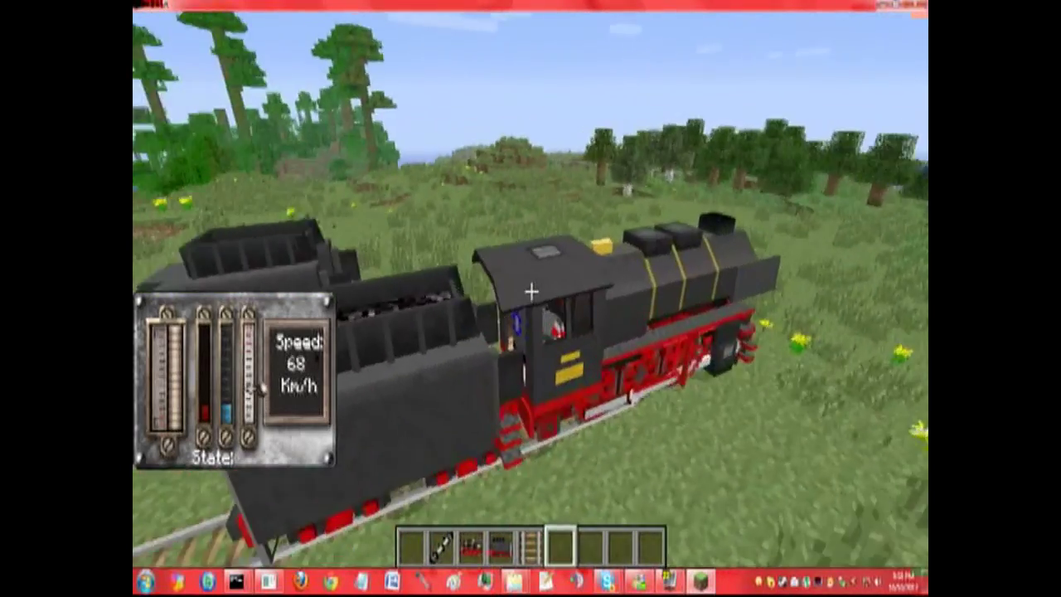